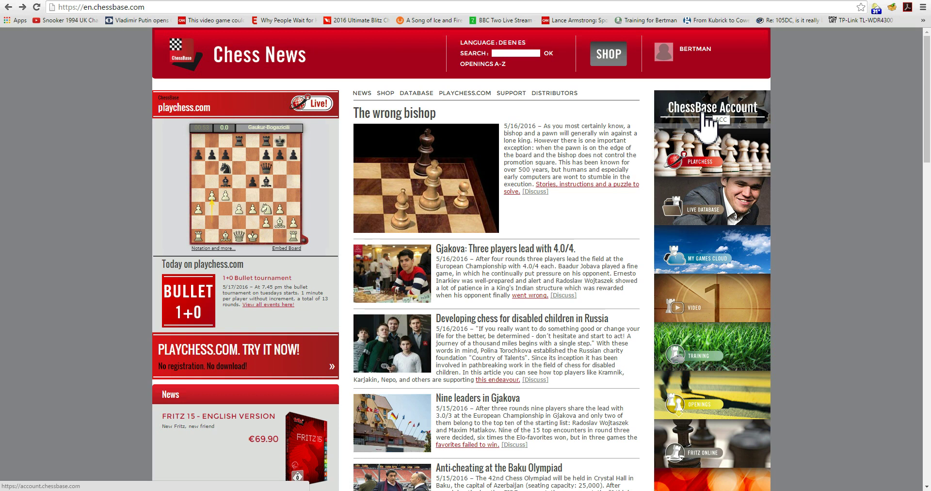
- Open the Engine Cloud page through the ChessBase Account site and read its introduction
left_click(700, 114)
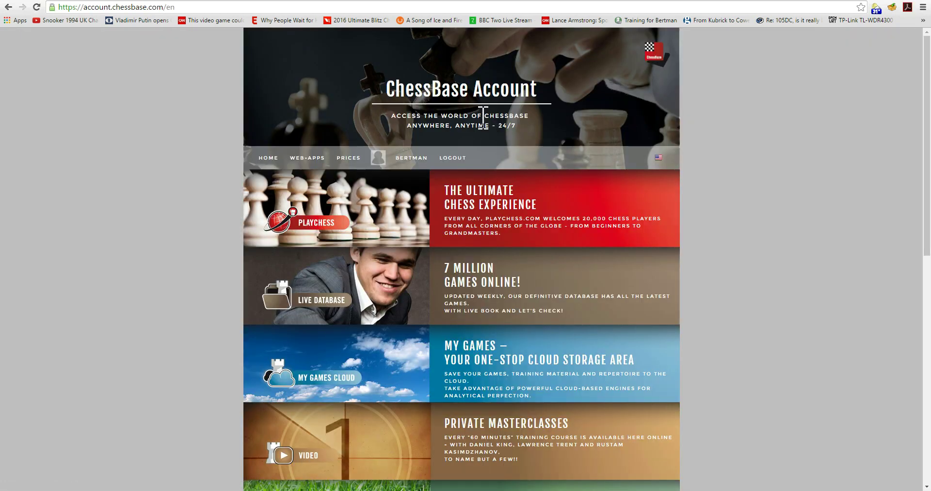
scroll(473, 235, "down", 10)
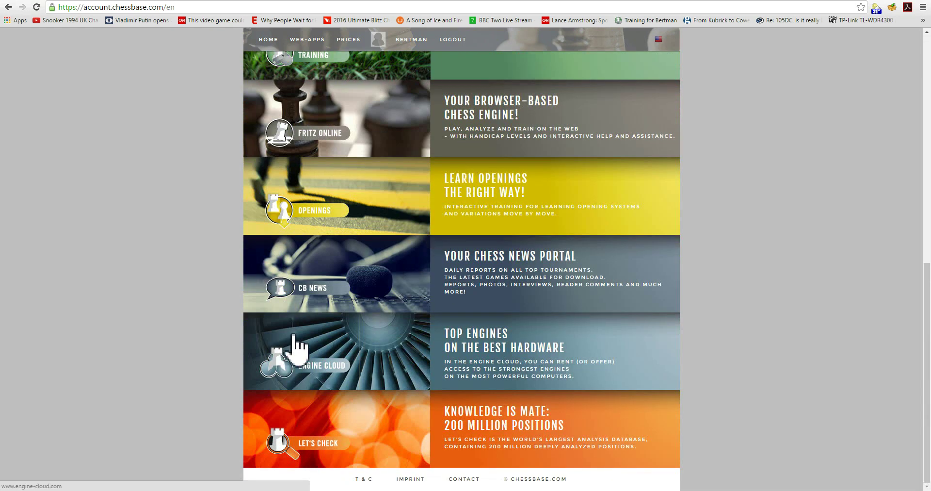
left_click(361, 352)
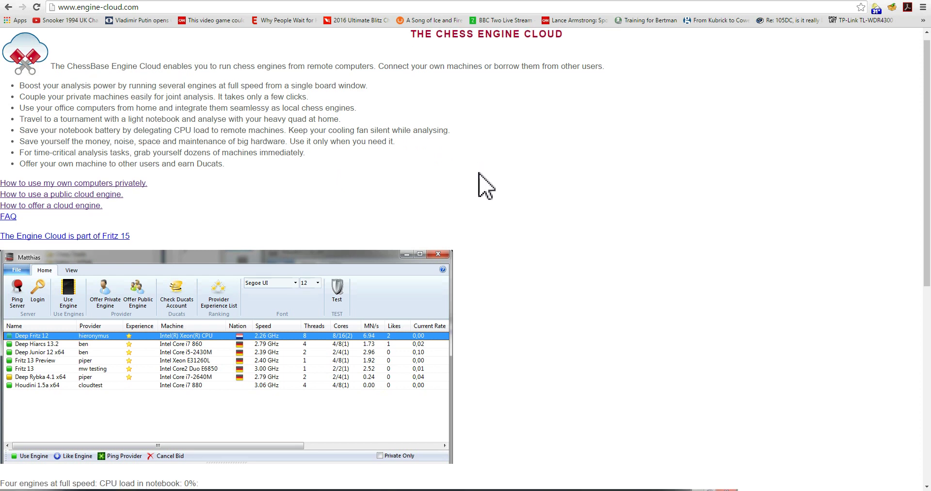
scroll(483, 194, "down", 2)
scroll(485, 204, "up", 2)
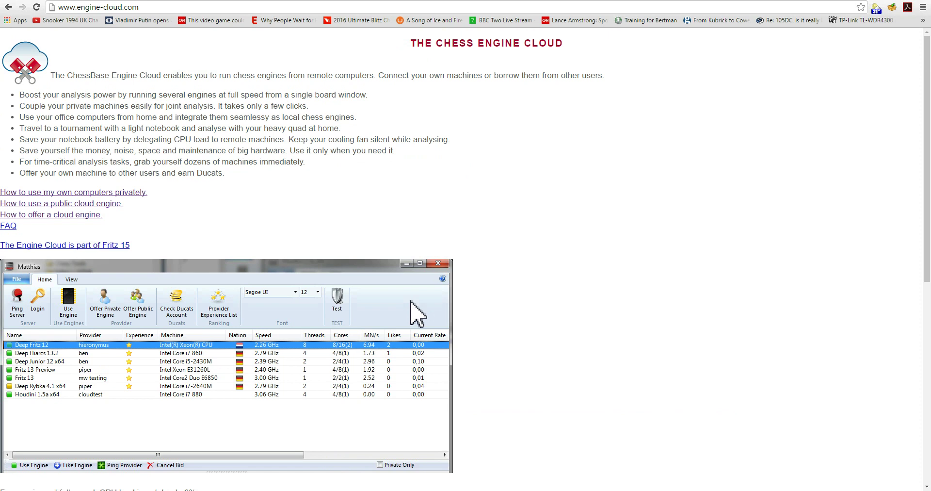
- Switch to Fritz 15 and open its Fritz chess board program
left_click(417, 456)
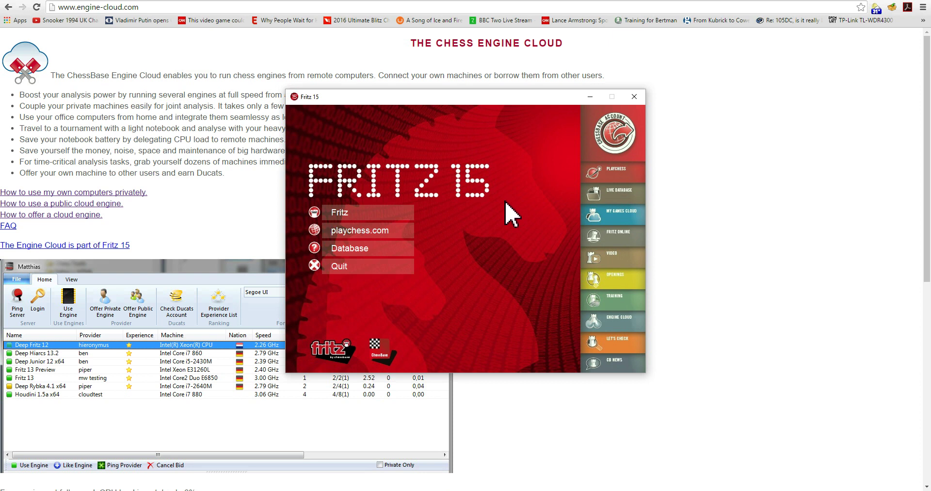
left_click(343, 213)
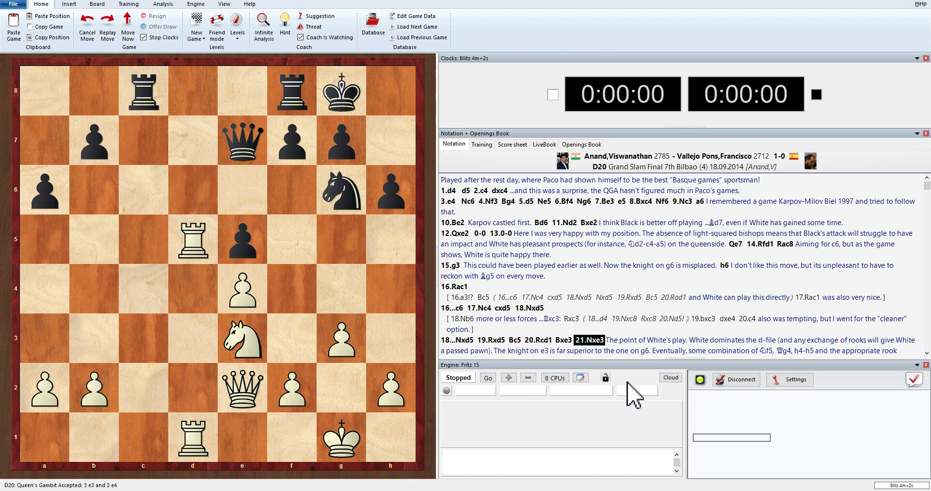
- Open Task Manager and place its window over the chessboard, clear of the engine pane
right_click(633, 490)
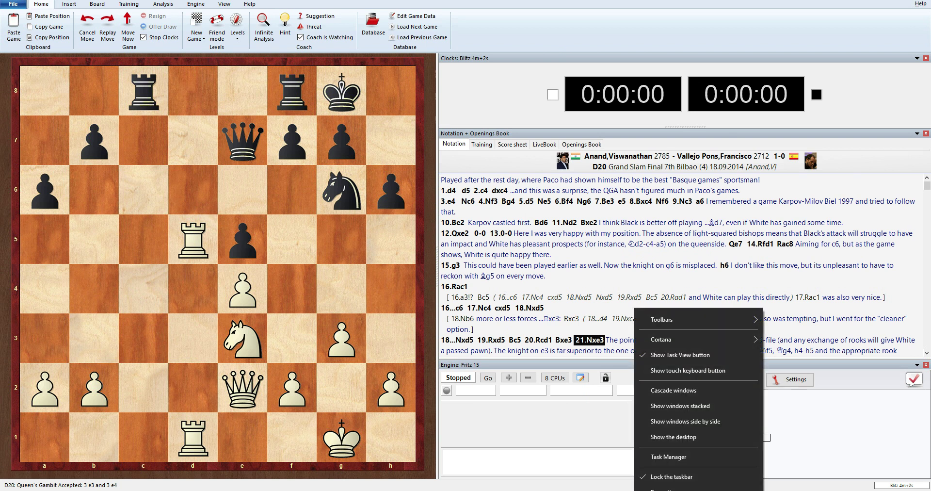
left_click(666, 455)
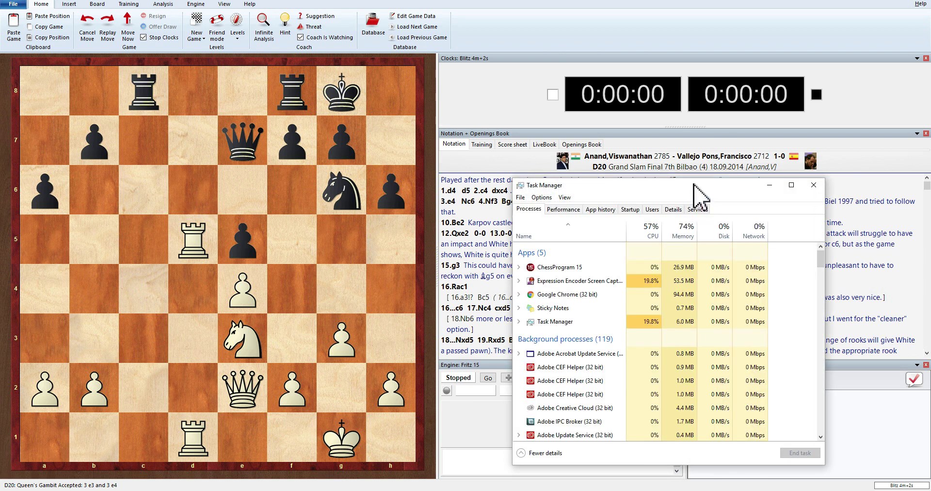
left_click_drag(696, 193, 278, 154)
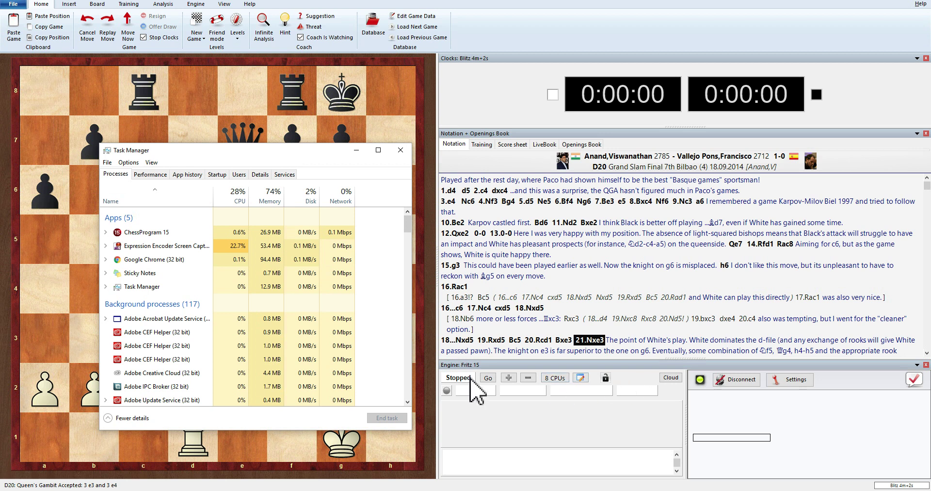
- Load the Komodo 9.1 64-bit engine with its Threads parameter set to 2
left_click(469, 379)
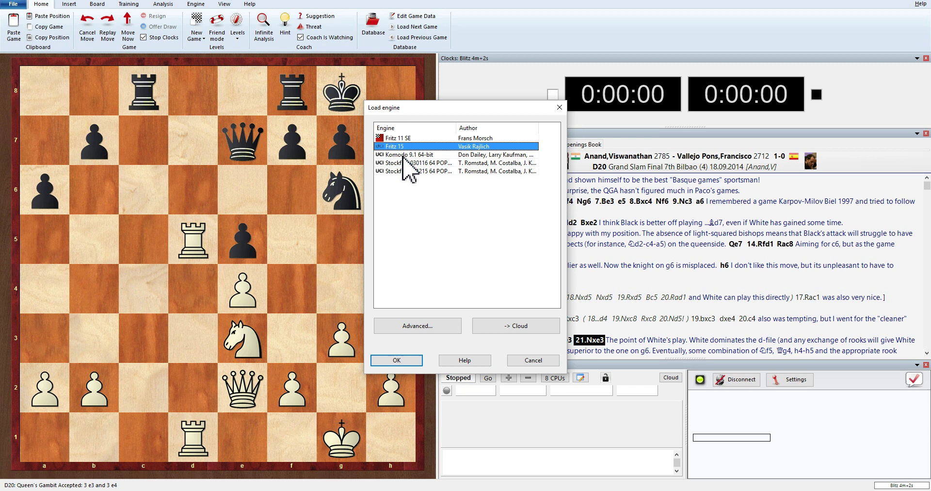
left_click(403, 156)
left_click(442, 320)
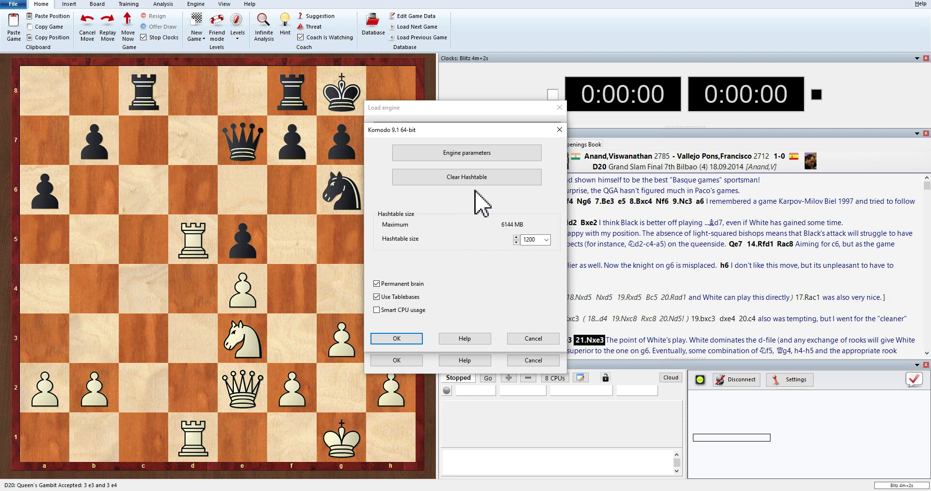
left_click(475, 152)
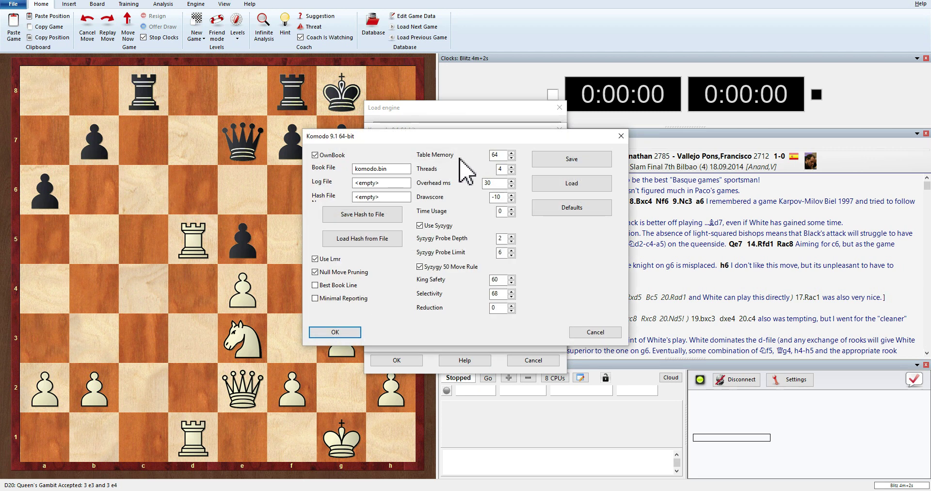
left_click(511, 172)
left_click(511, 172)
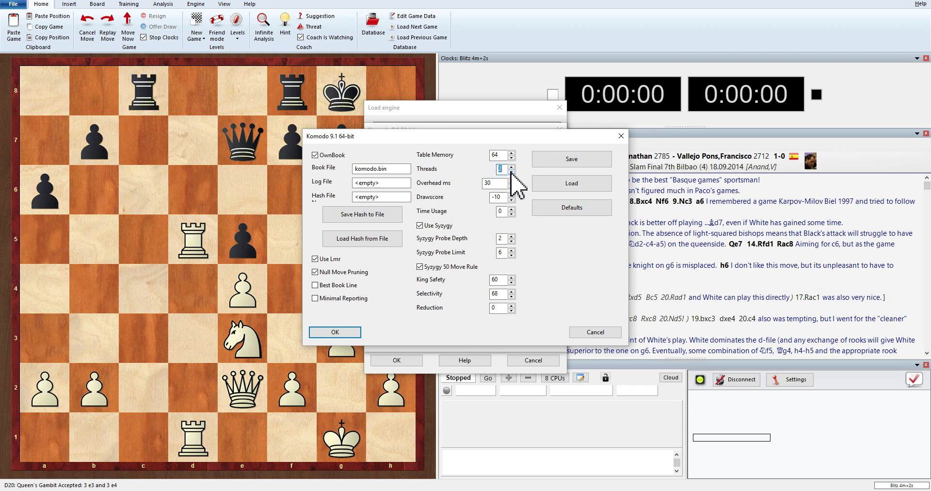
left_click(353, 334)
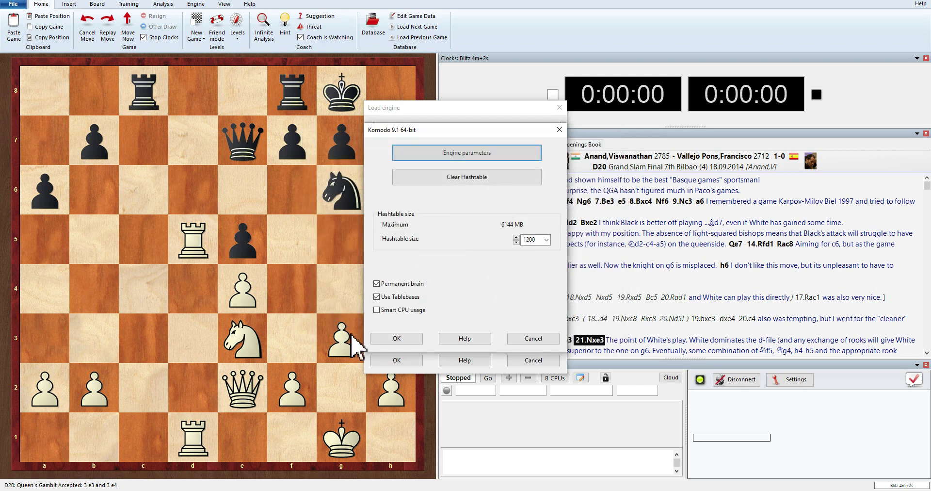
left_click(410, 338)
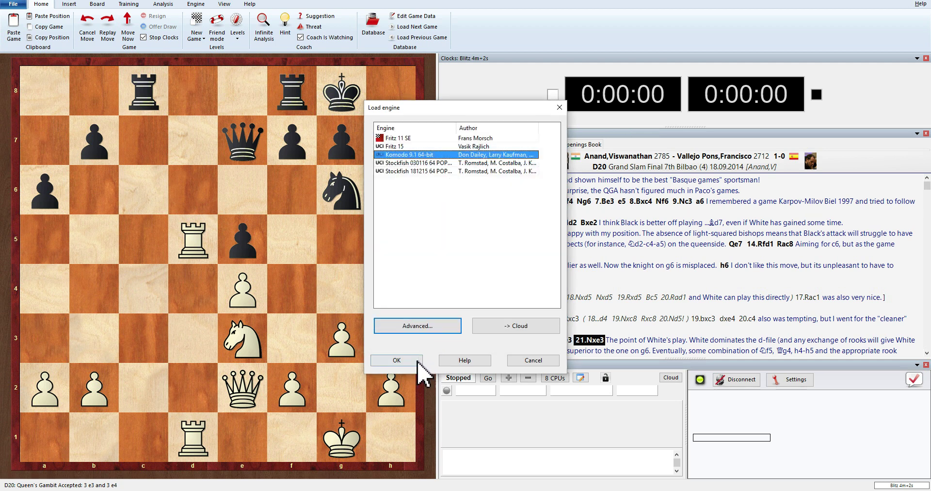
left_click(417, 361)
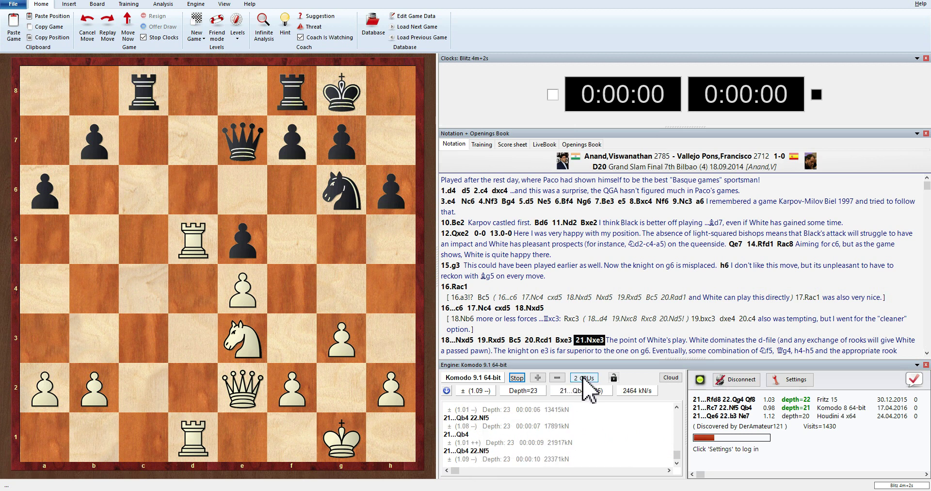
- Check the CPU load in Task Manager and set Komodo to use 3 CPUs
key("ctrl+shift+Escape")
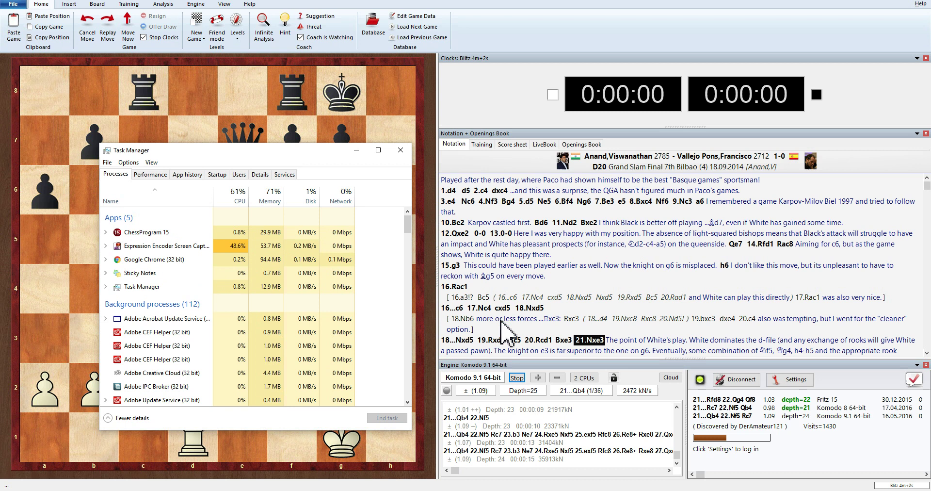
left_click(587, 377)
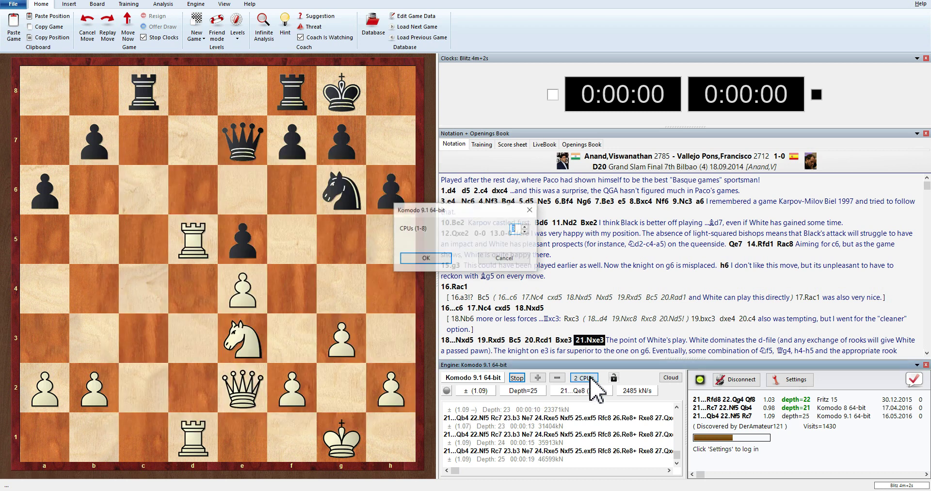
left_click(435, 258)
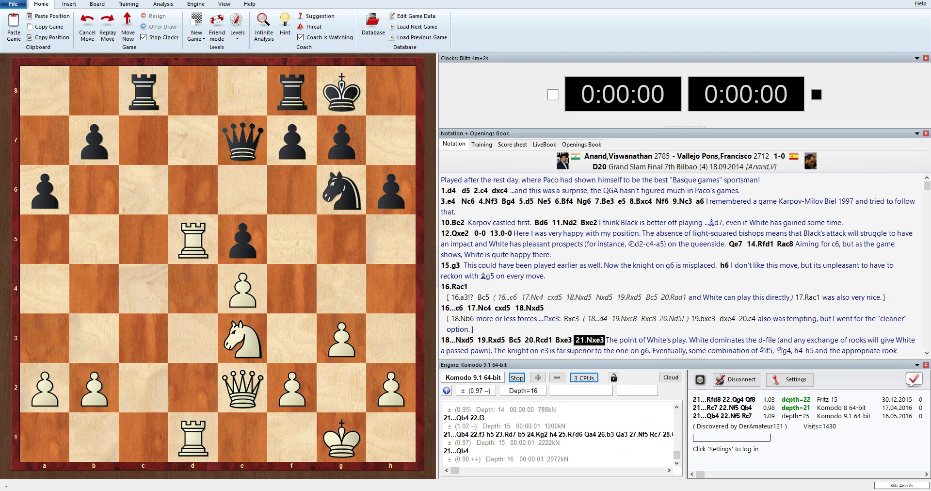
- Check the CPU load in Task Manager during analysis, stop Komodo, and check the load again
key("alt+Tab")
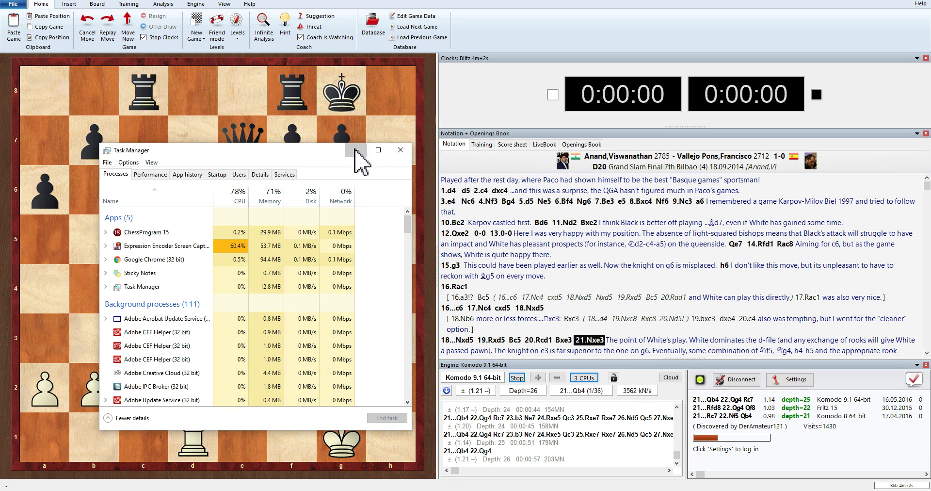
left_click(355, 151)
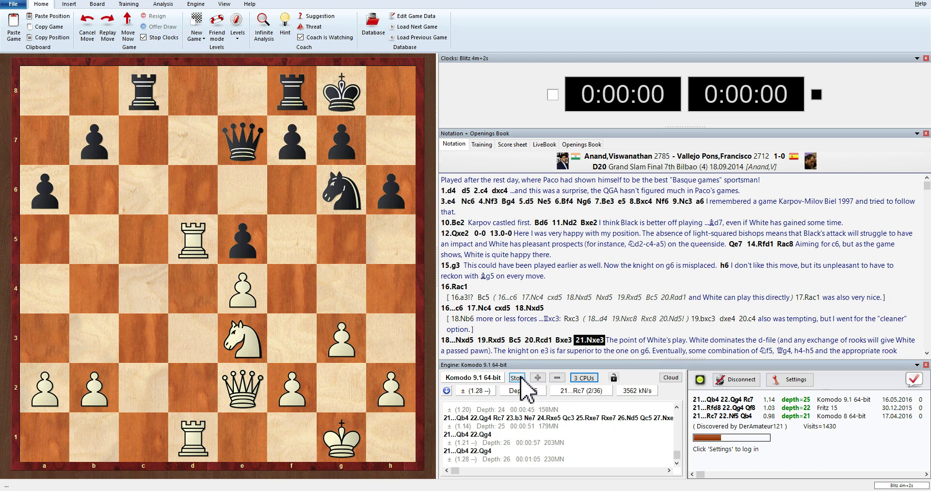
left_click(520, 377)
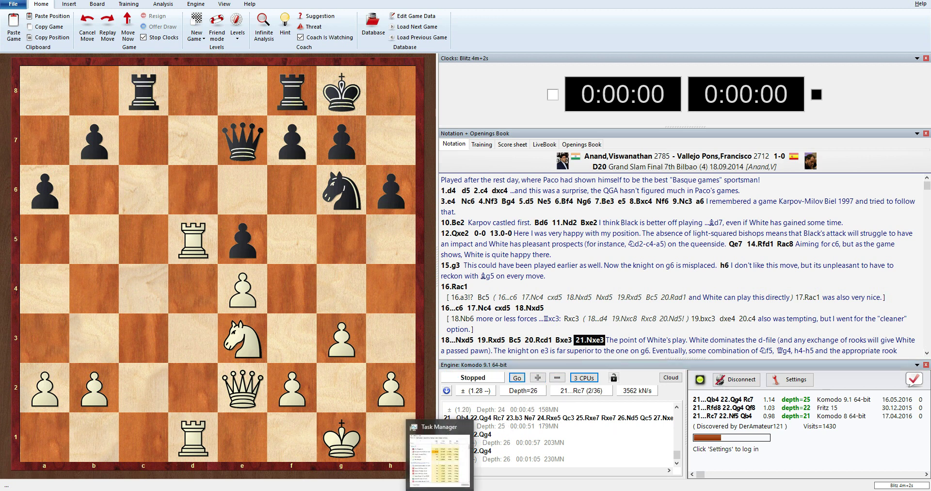
left_click(439, 490)
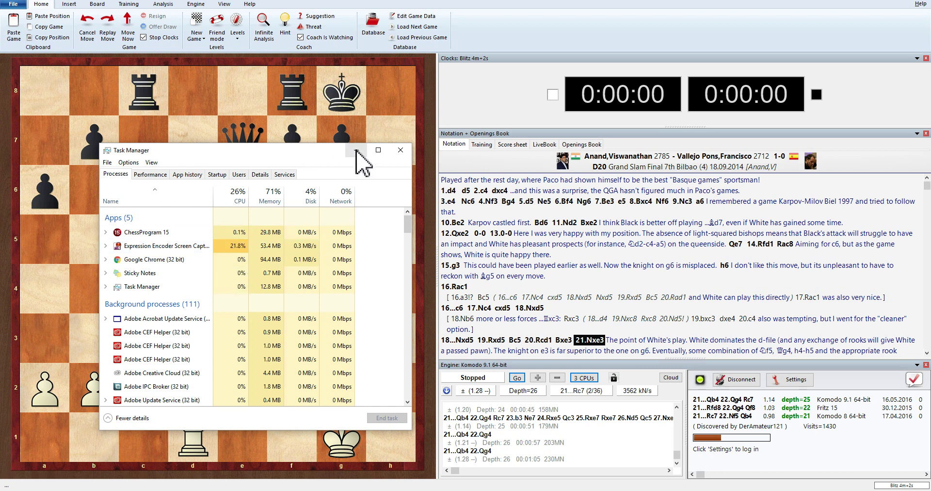
left_click(357, 151)
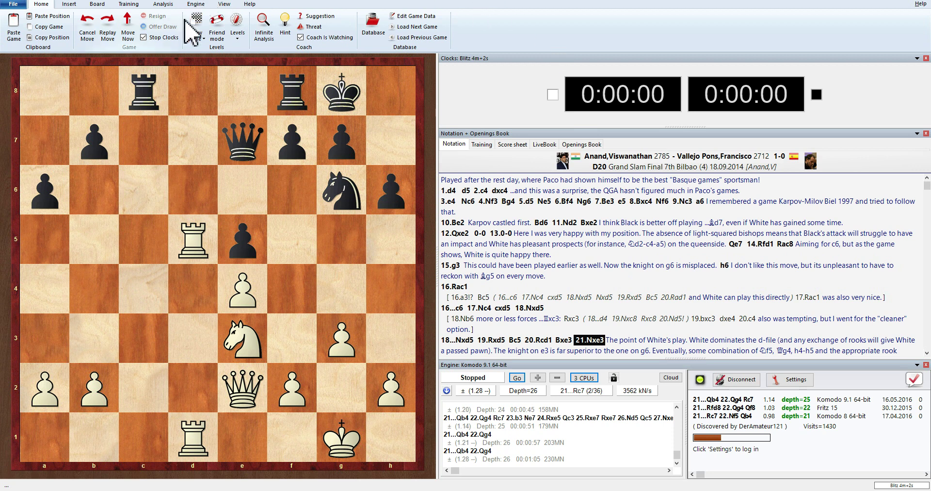
- Open the cloud engines window and view the engines selectable for a private offer without offering one
left_click(196, 5)
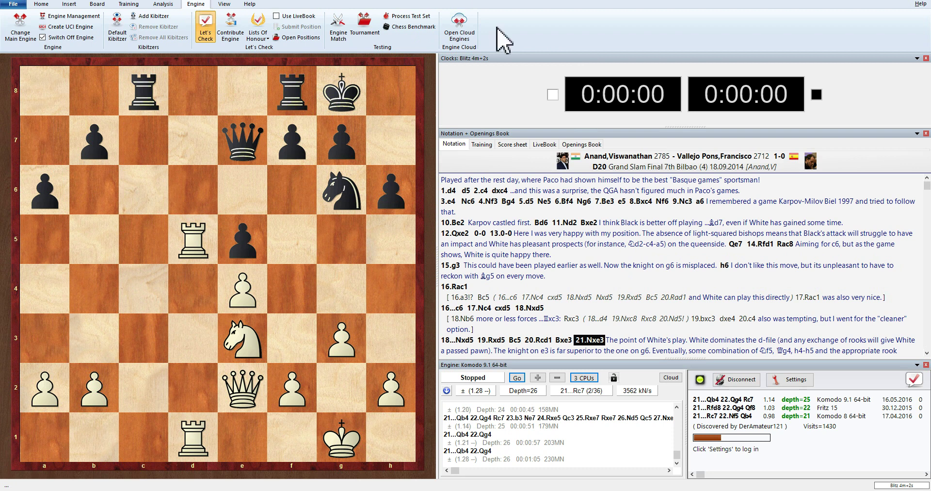
left_click(465, 24)
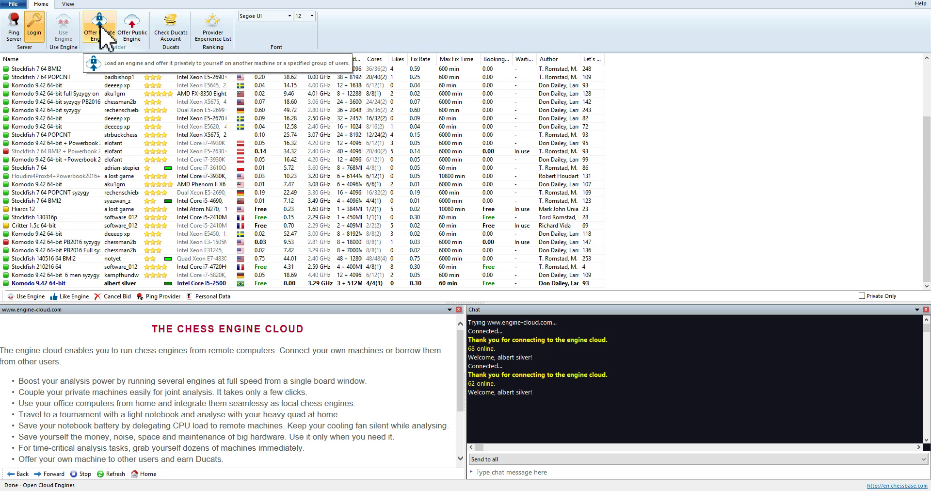
left_click(104, 39)
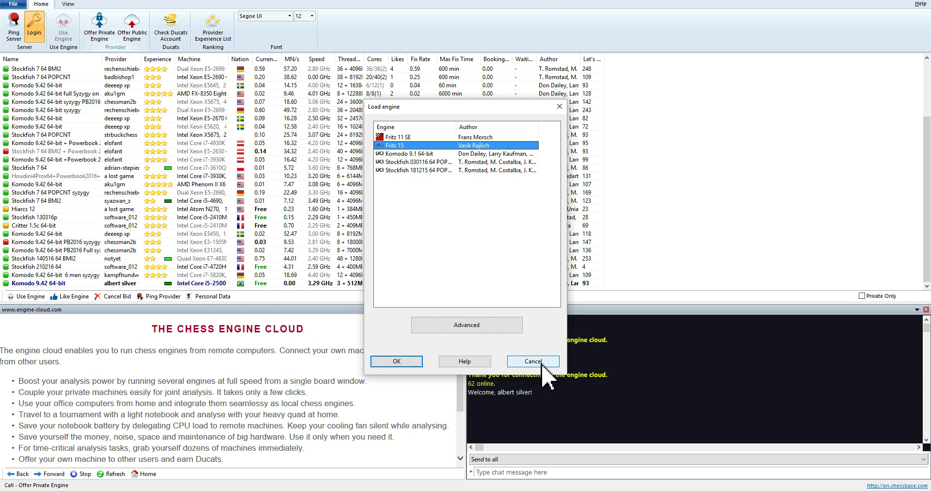
left_click(541, 364)
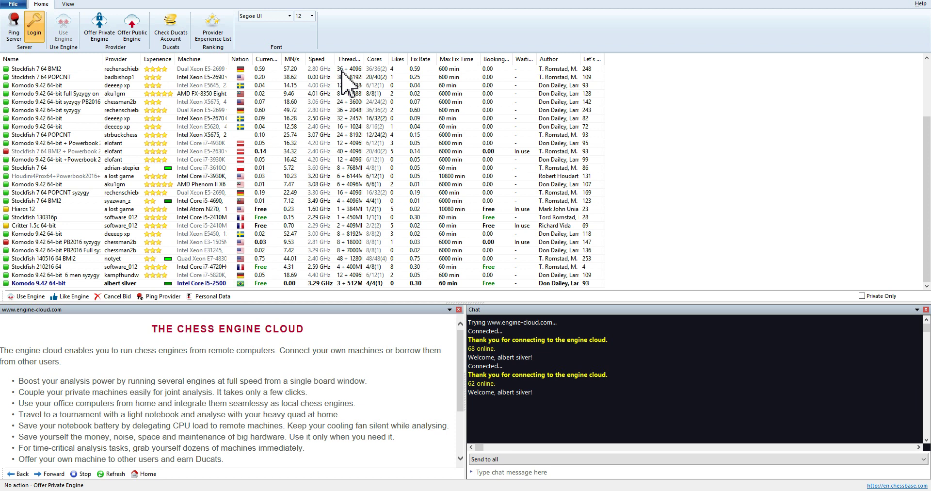
- Widen the Threads+Hash column and compare the listed cloud engines' hardware, rates and booking status
left_click_drag(364, 61, 384, 62)
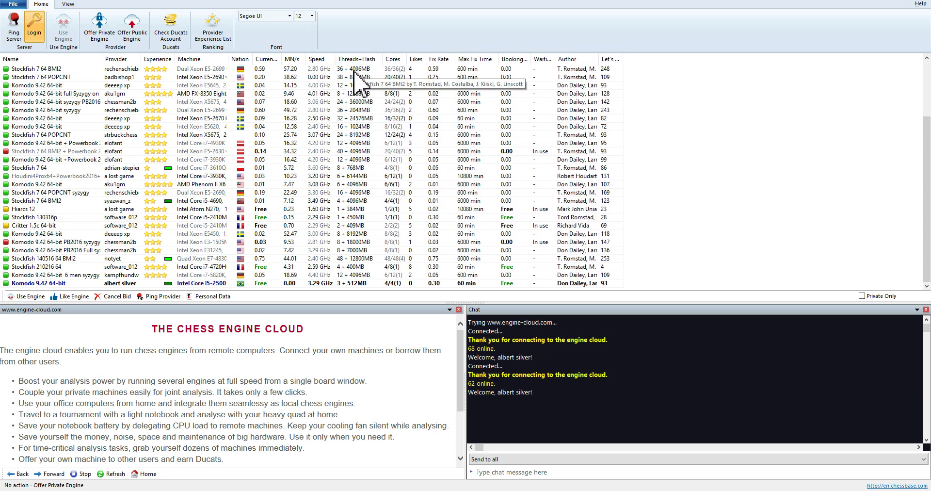
left_click(354, 258)
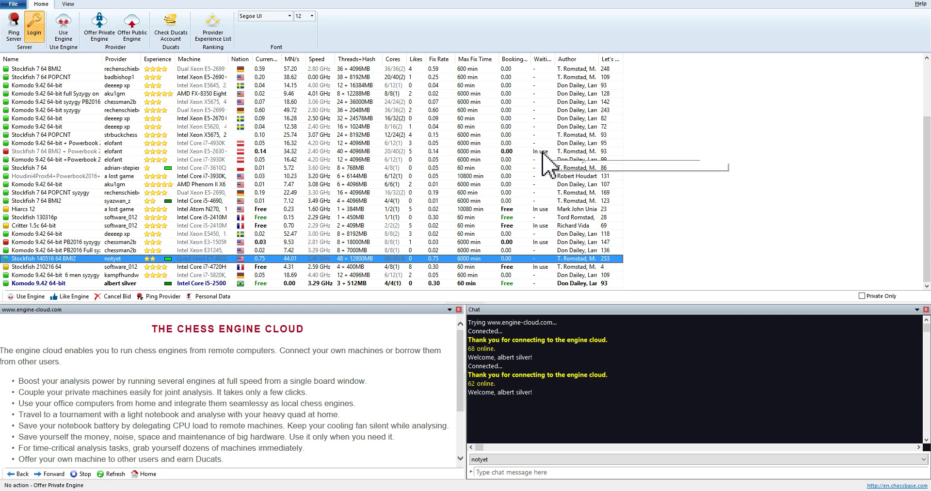
left_click(543, 152)
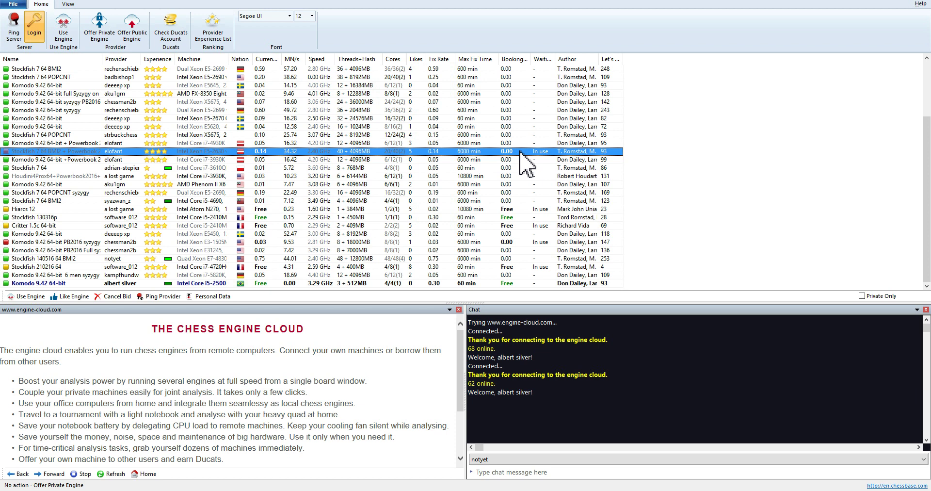
left_click(430, 144)
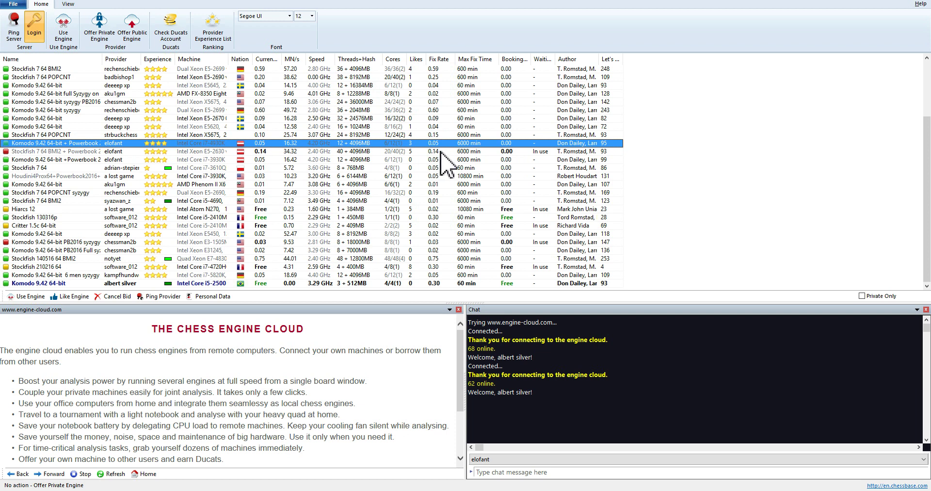
left_click(440, 152)
left_click(430, 144)
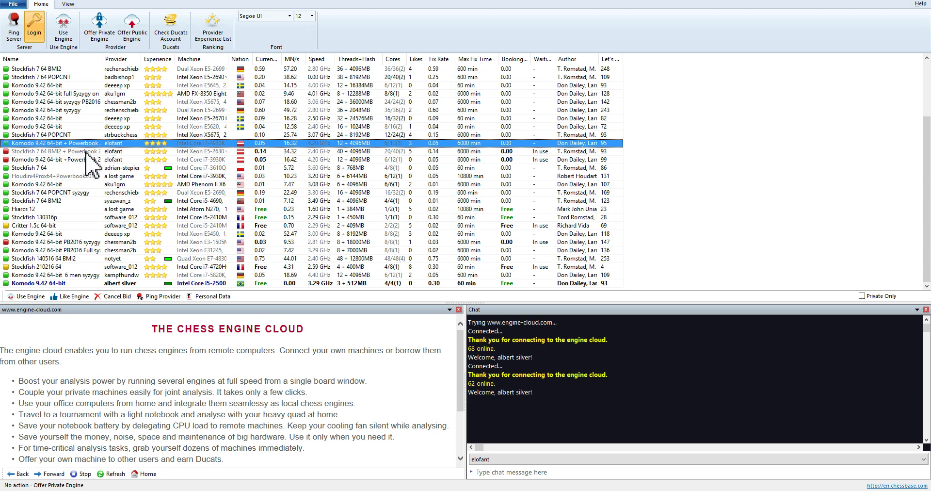
left_click(31, 151)
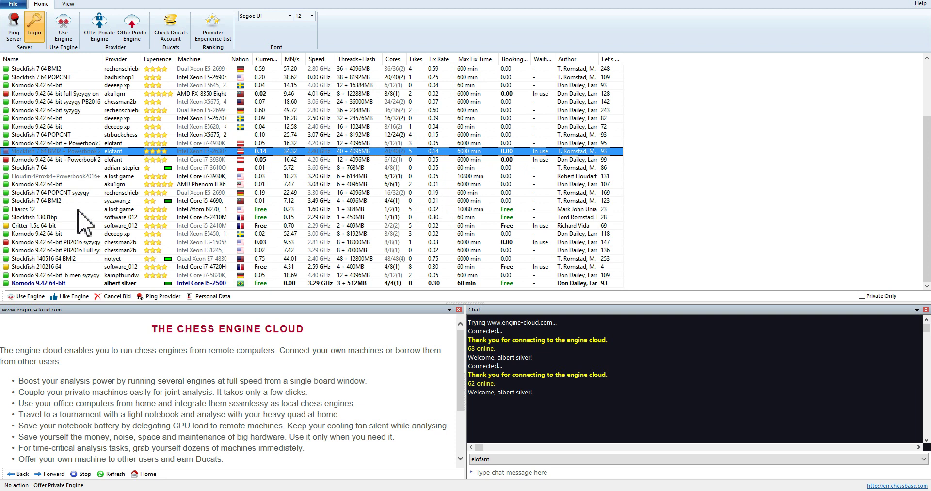
left_click(45, 225)
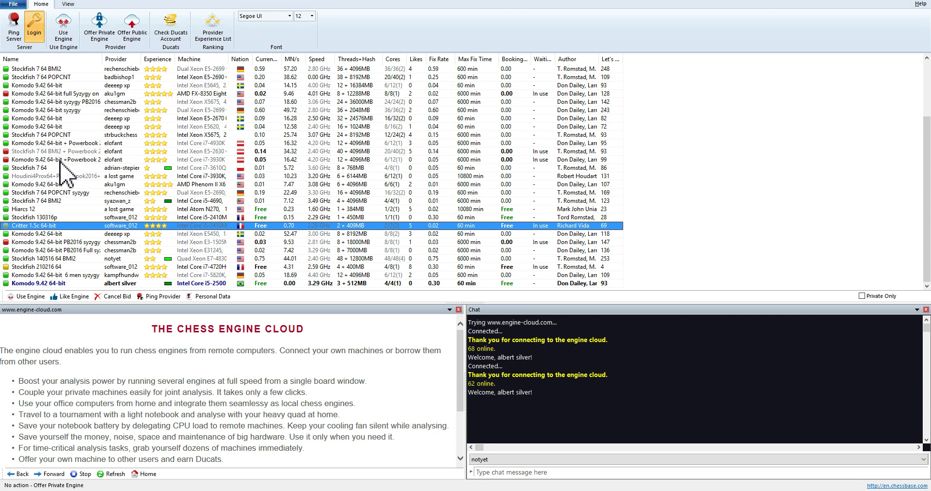
- Compare the cloud list entries of the Powerbook Komodo, the Critter 1.5c, the private Komodo and the Stockfish 210216 engines
left_click(60, 160)
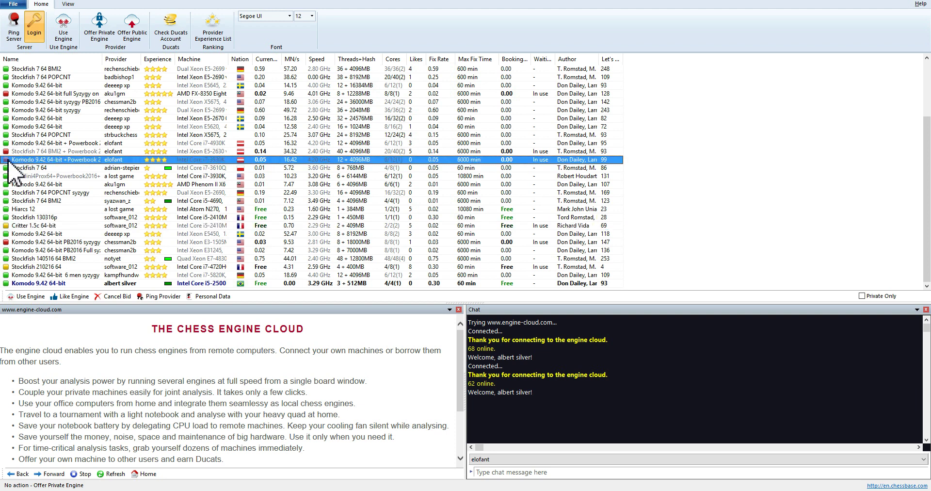
left_click(34, 225)
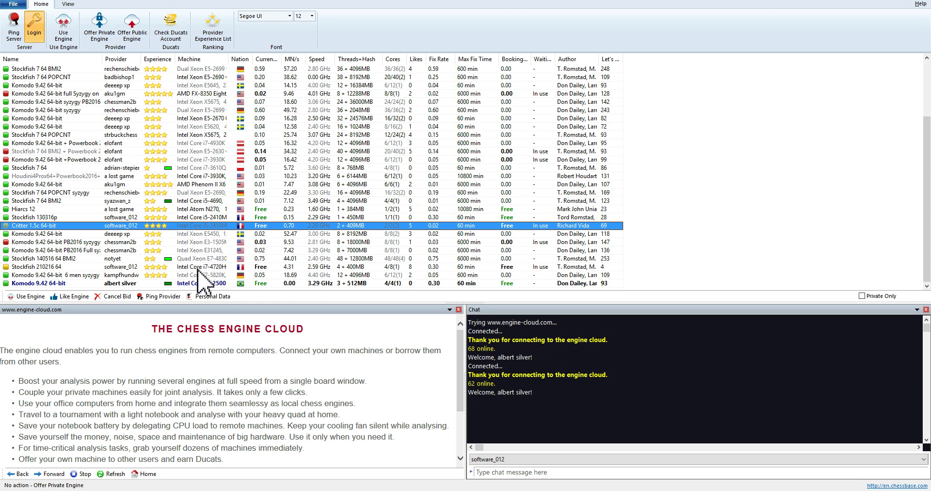
left_click(133, 283)
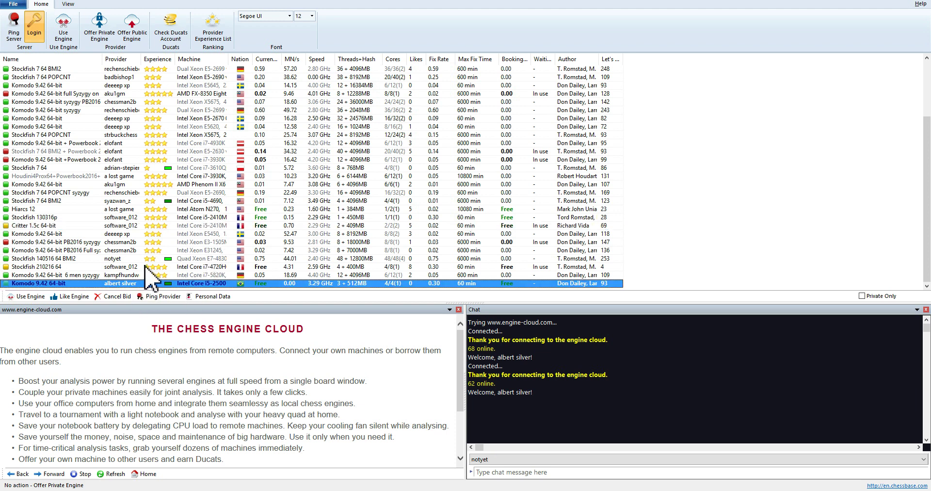
left_click(143, 267)
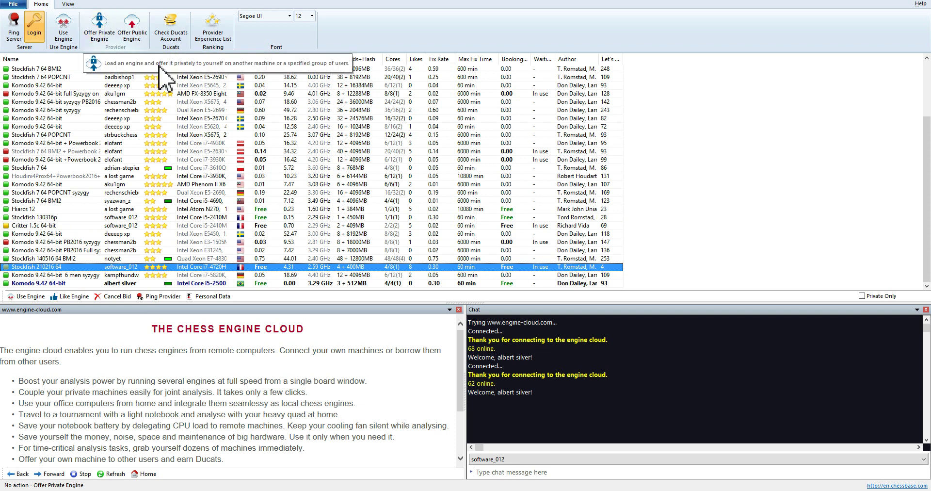
- Start using the private Komodo 9.42 64-bit engine on the Intel Core i5-2500 machine and return to the game window
left_click(420, 283)
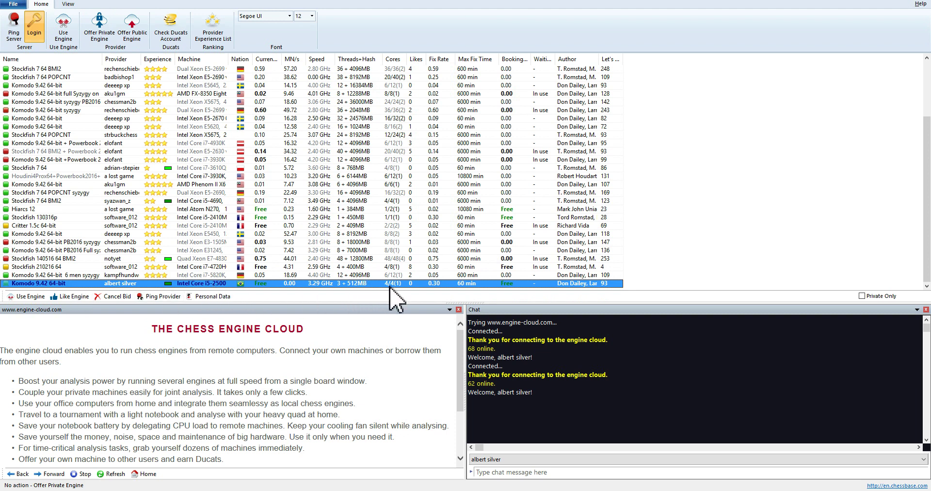
double_click(324, 284)
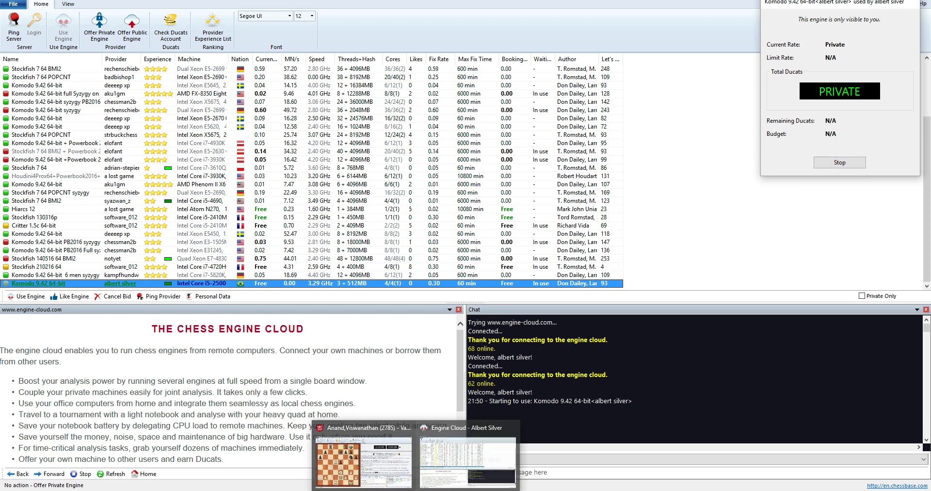
left_click(390, 467)
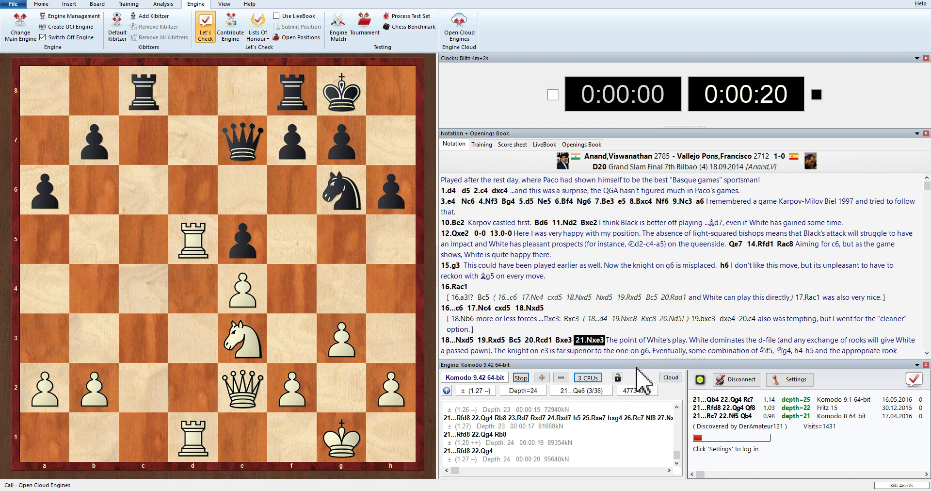
- Check the CPU load in Task Manager, and start Komodo's analysis of the position after 11...Bxe2
key("ctrl+shift+Escape")
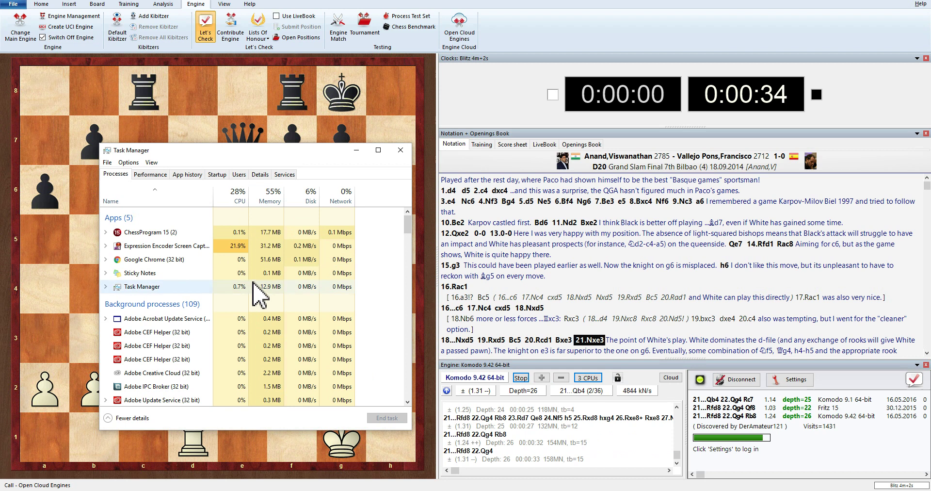
left_click(354, 151)
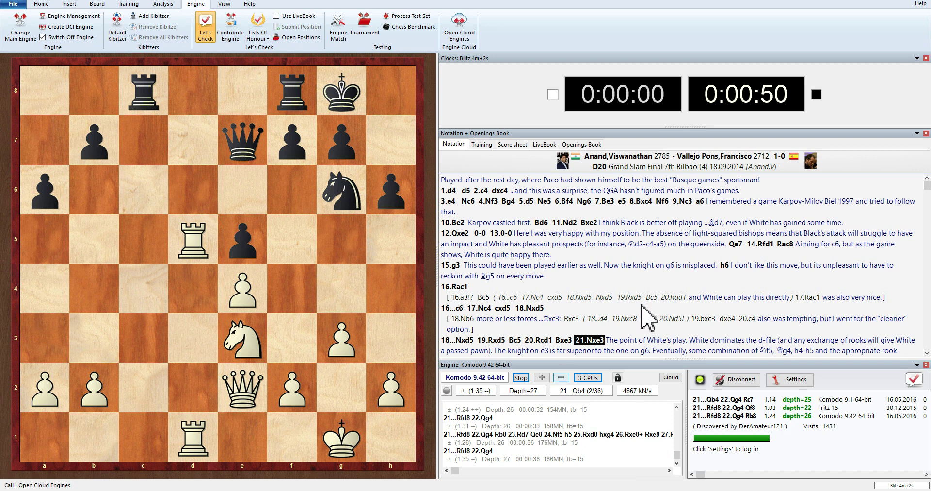
left_click(589, 223)
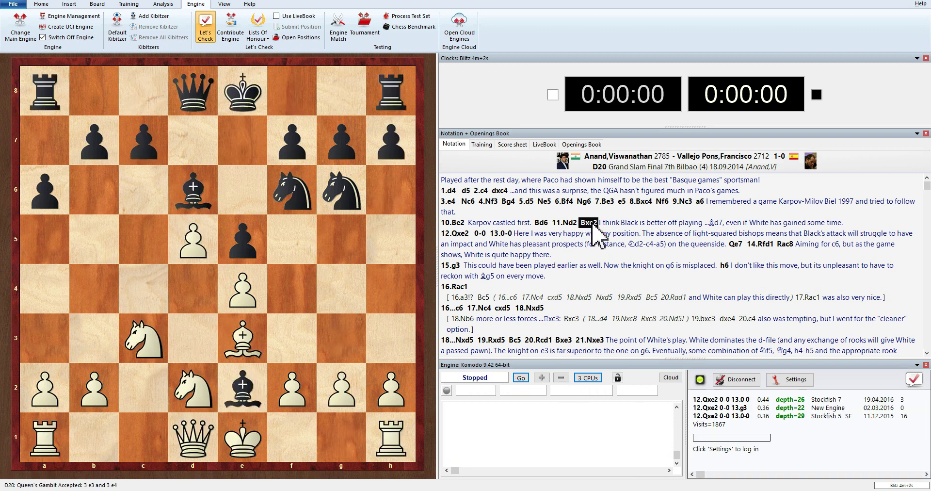
left_click(521, 378)
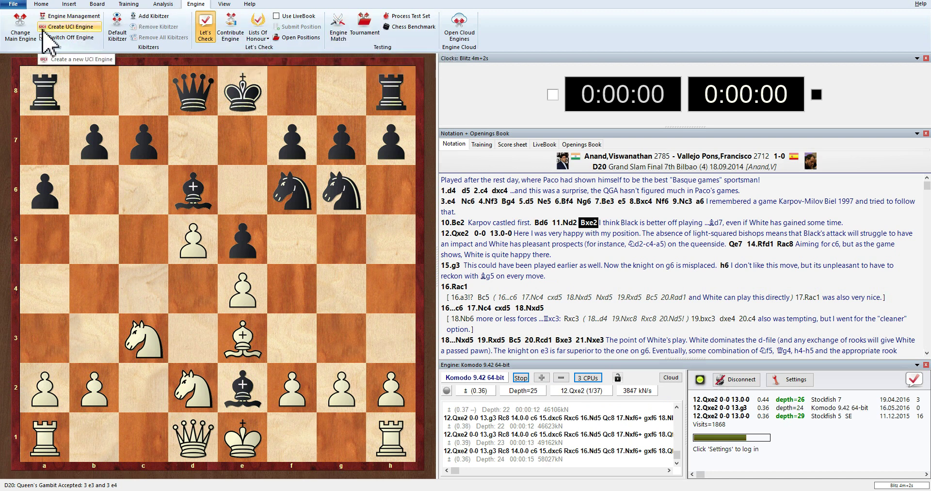
- Add the local Fritz 15 engine as a kibitzer with a hashtable size of 512 MB
left_click(156, 18)
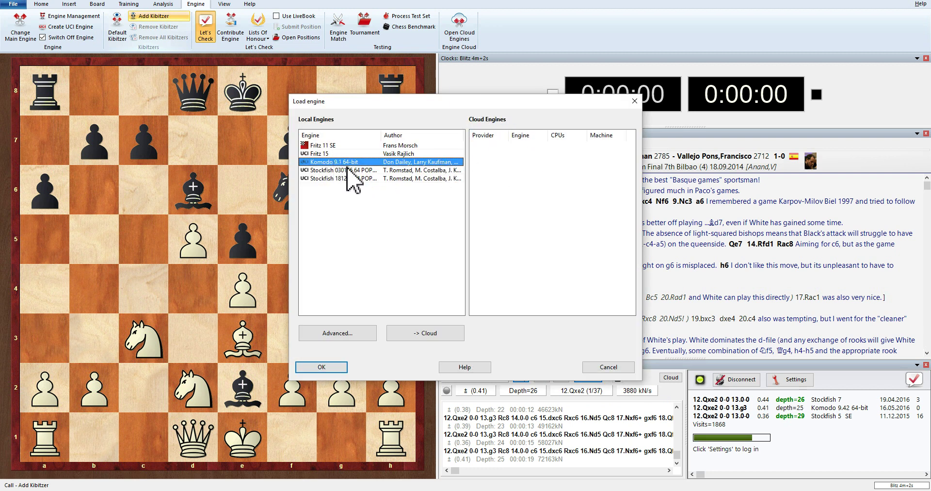
left_click(328, 153)
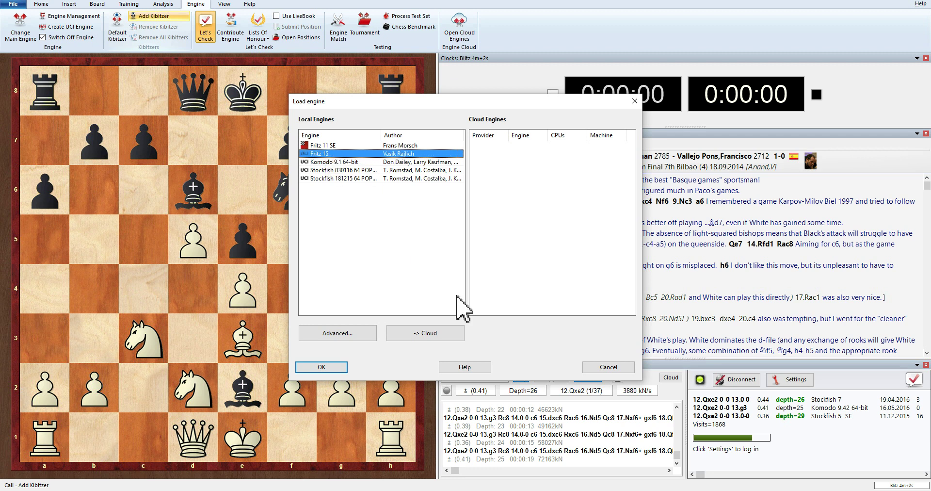
left_click(359, 332)
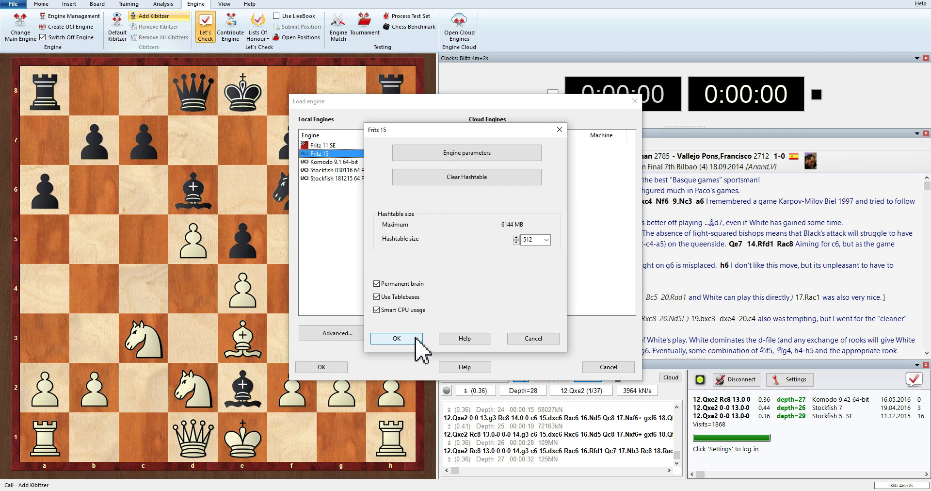
left_click(396, 337)
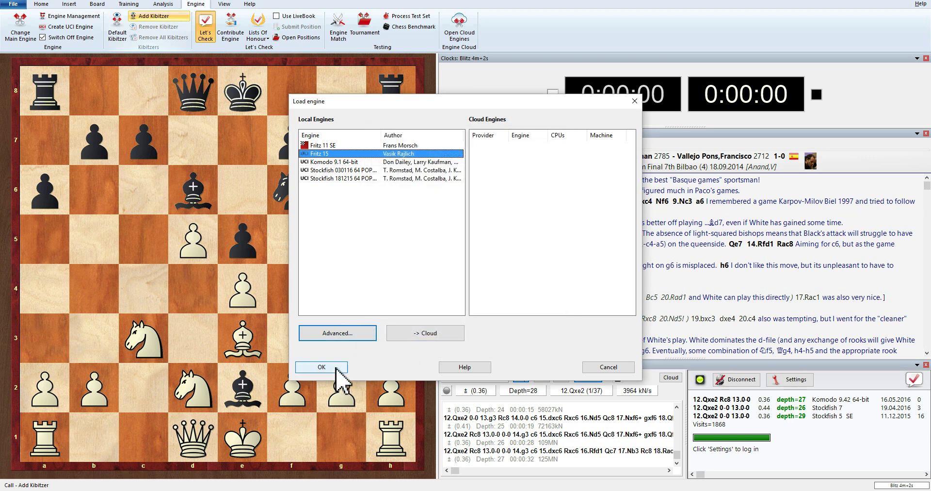
left_click(335, 367)
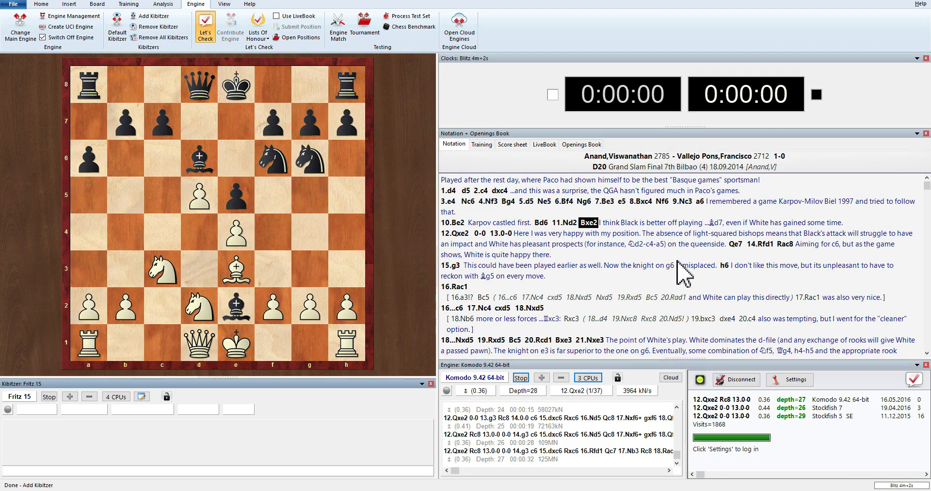
- Dock the Fritz 15 kibitzer pane between the notation and Komodo panes and reduce its analysis to one line
left_click_drag(297, 384, 686, 258)
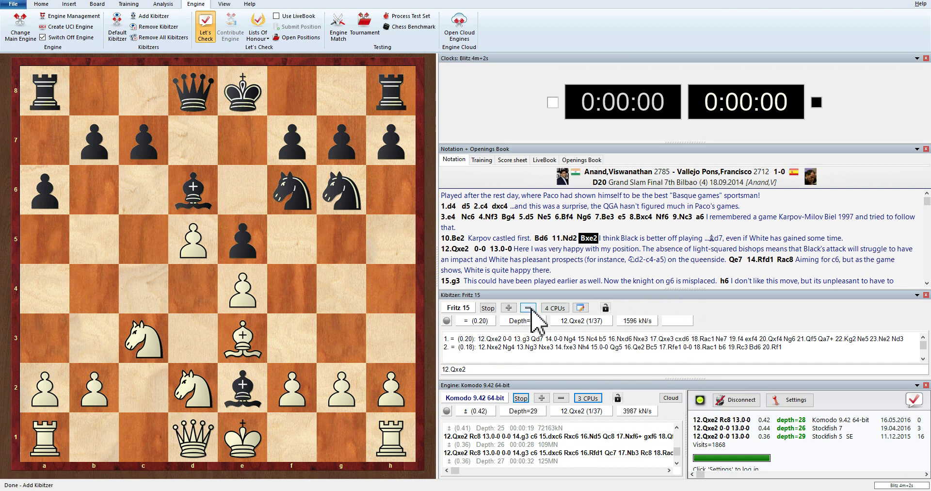
left_click(530, 308)
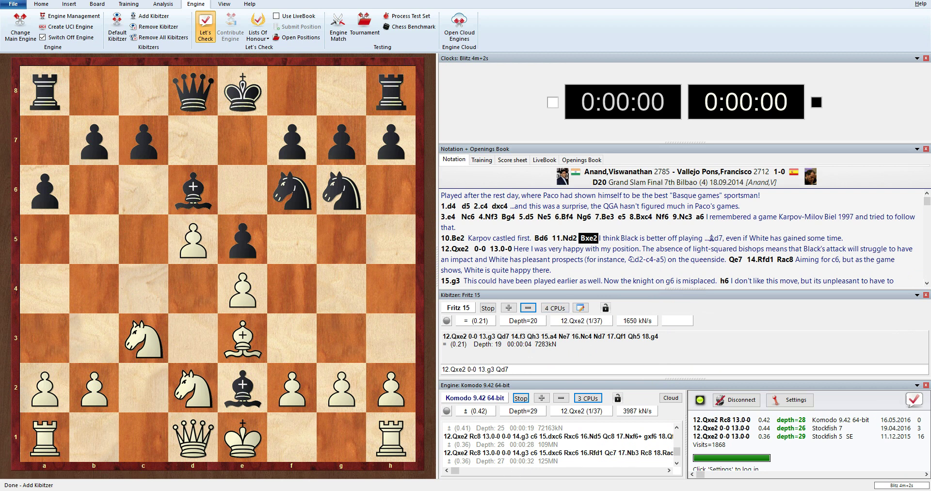
- Check the CPU load in Task Manager with Fritz 15 analysing, close the kibitzer, and check the load again
key("ctrl+shift+Escape")
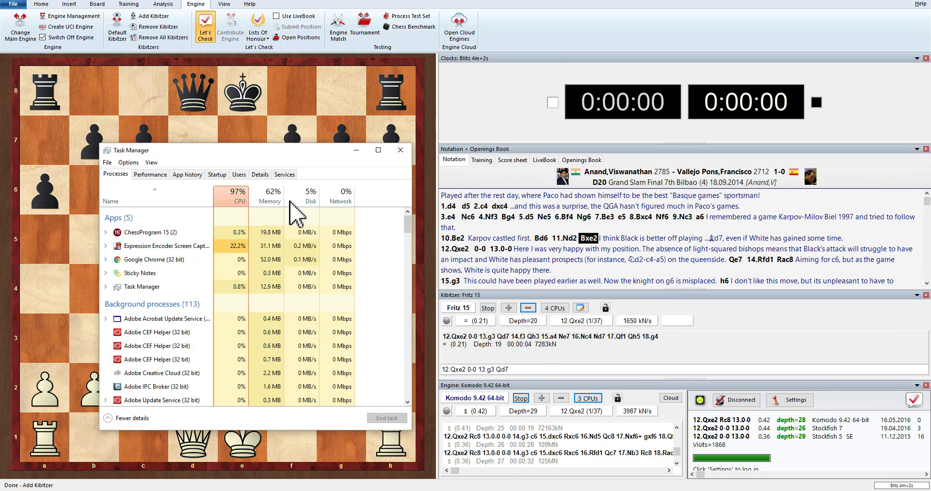
right_click(731, 311)
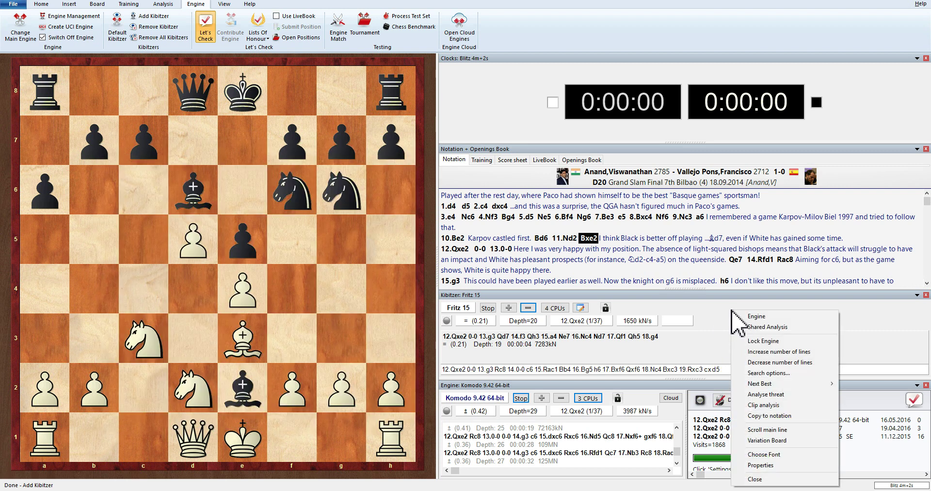
left_click(755, 478)
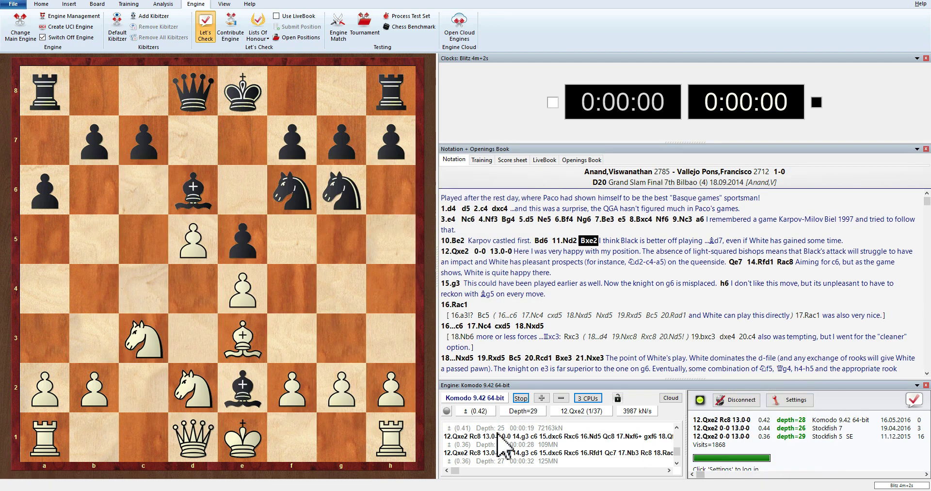
left_click(457, 488)
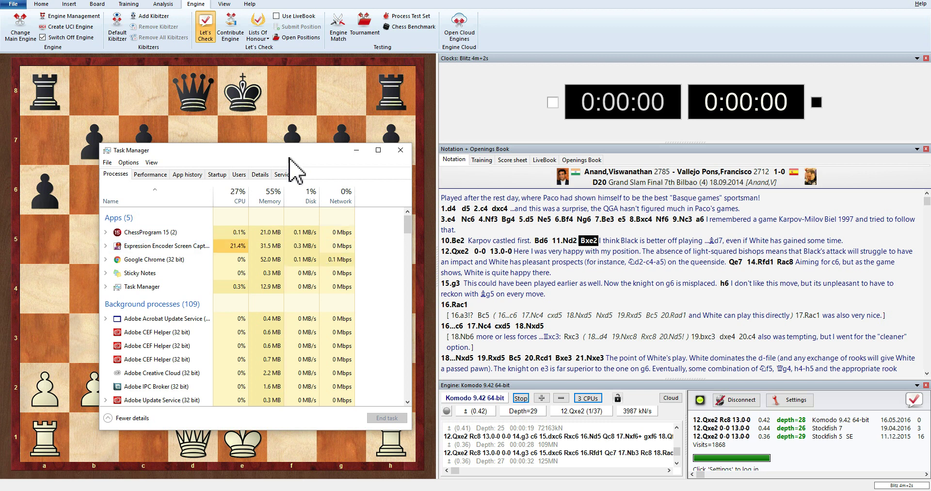
left_click(357, 150)
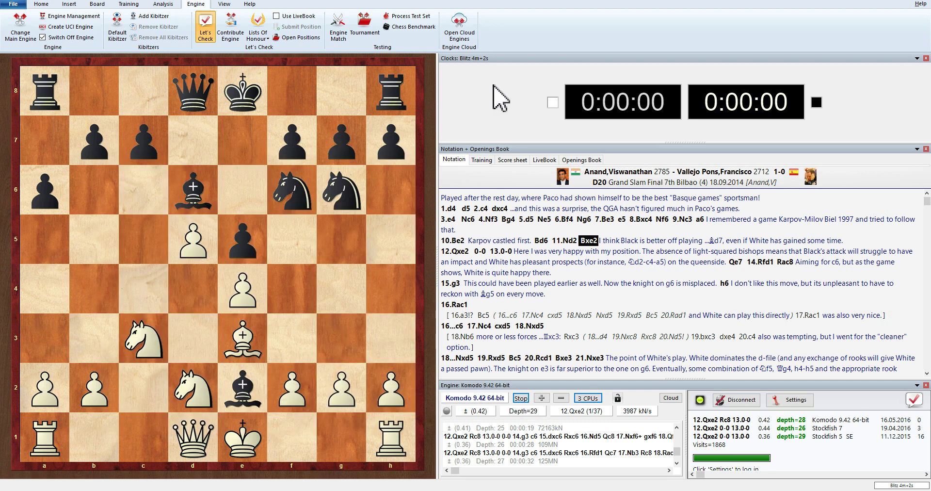